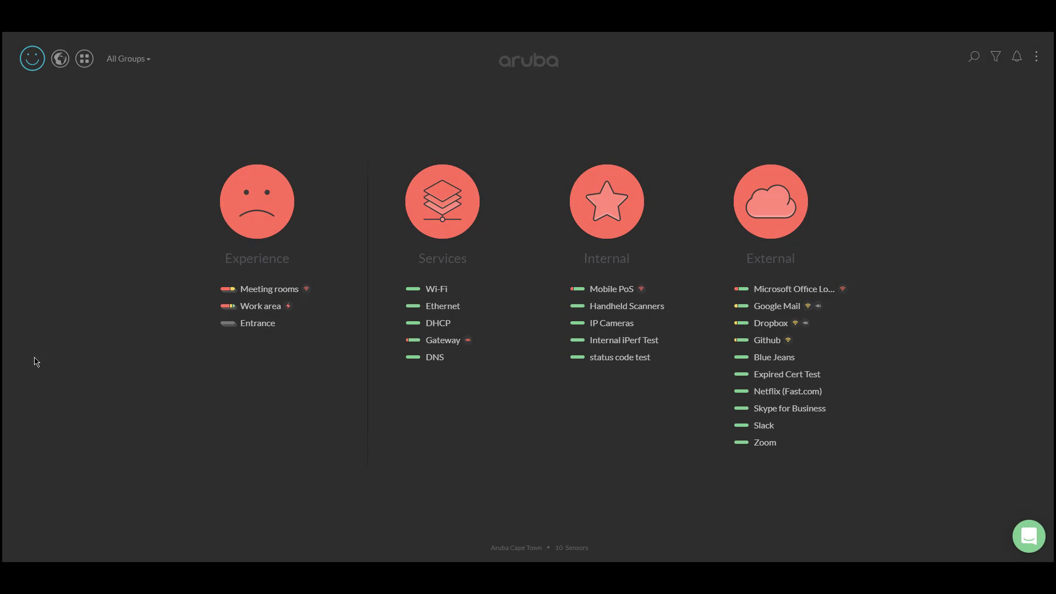
- Open the Scarif sensor under Meeting rooms and start a Raw Data Download request from its Actions
left_click(261, 290)
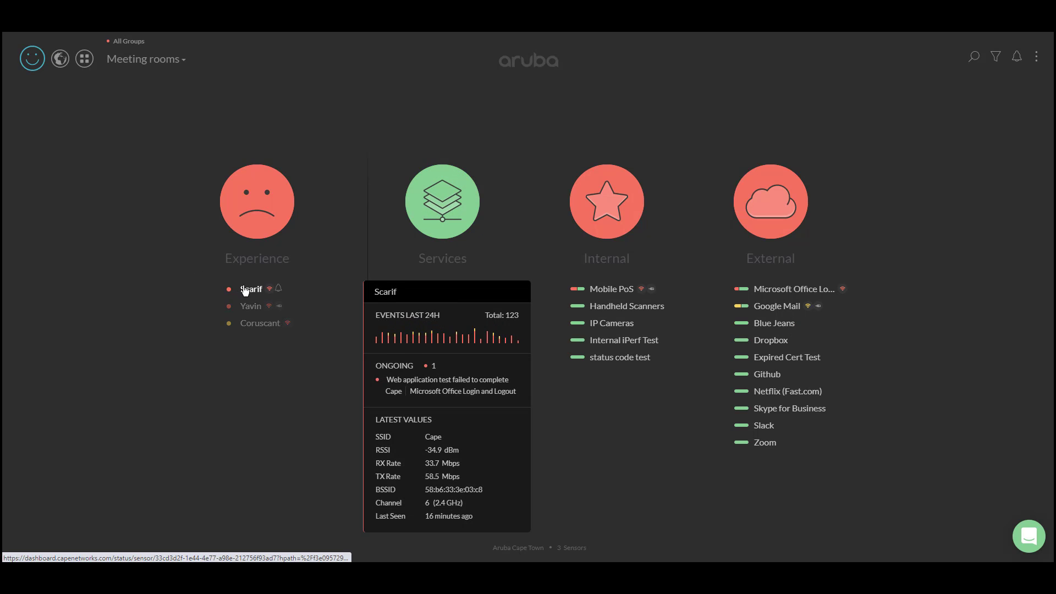
left_click(242, 290)
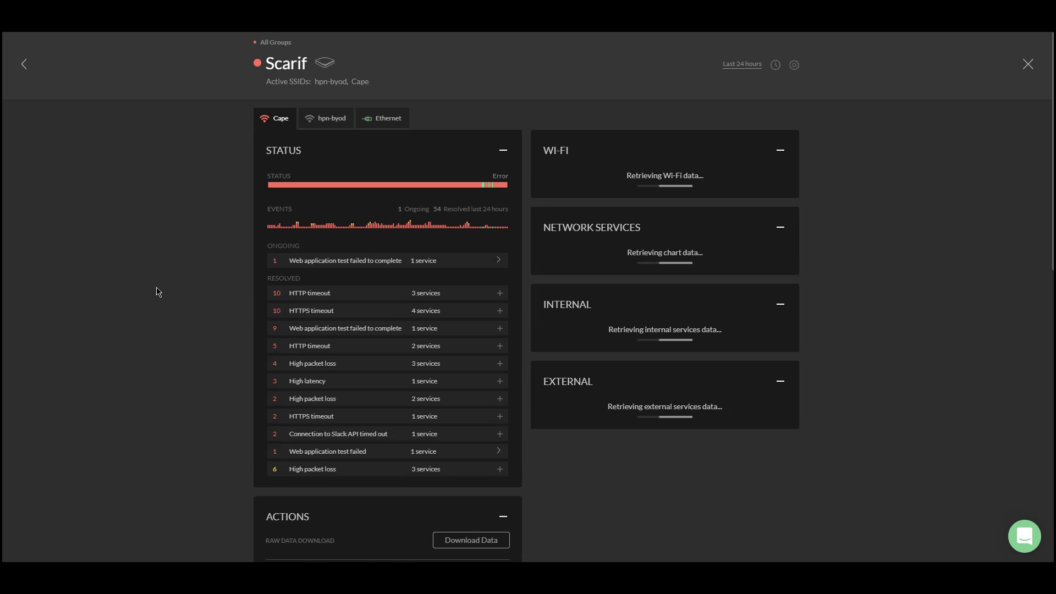
scroll(158, 292, "down", 3)
scroll(157, 291, "down", 1)
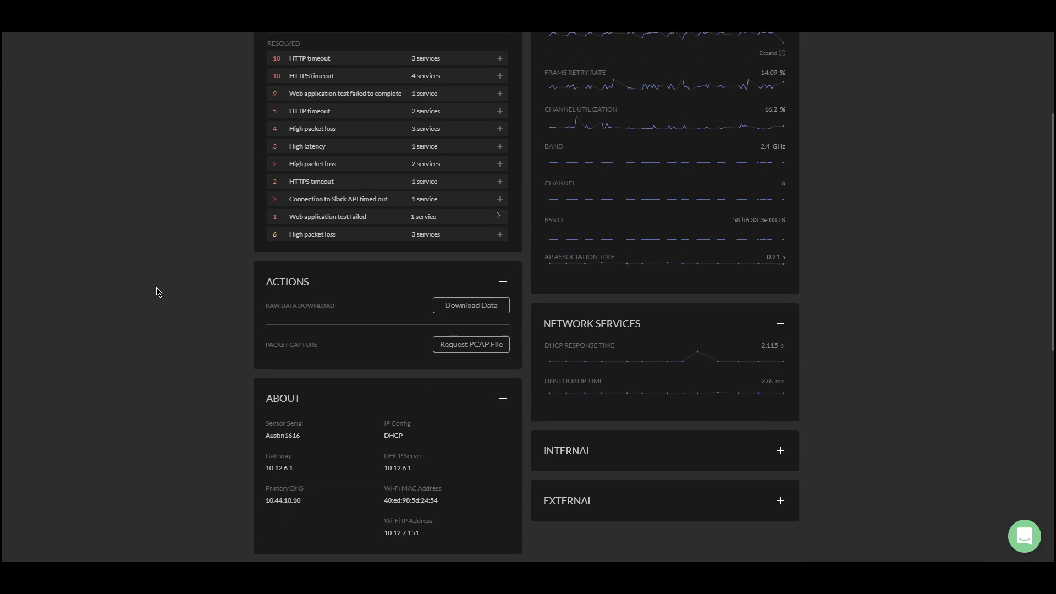
left_click_drag(268, 285, 311, 290)
left_click(339, 278)
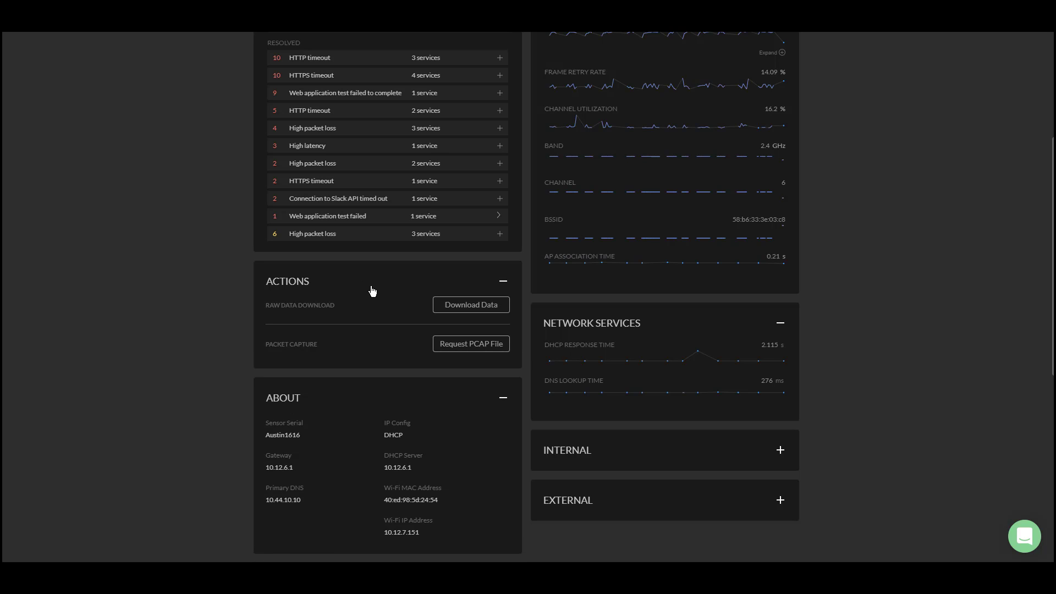
left_click(466, 310)
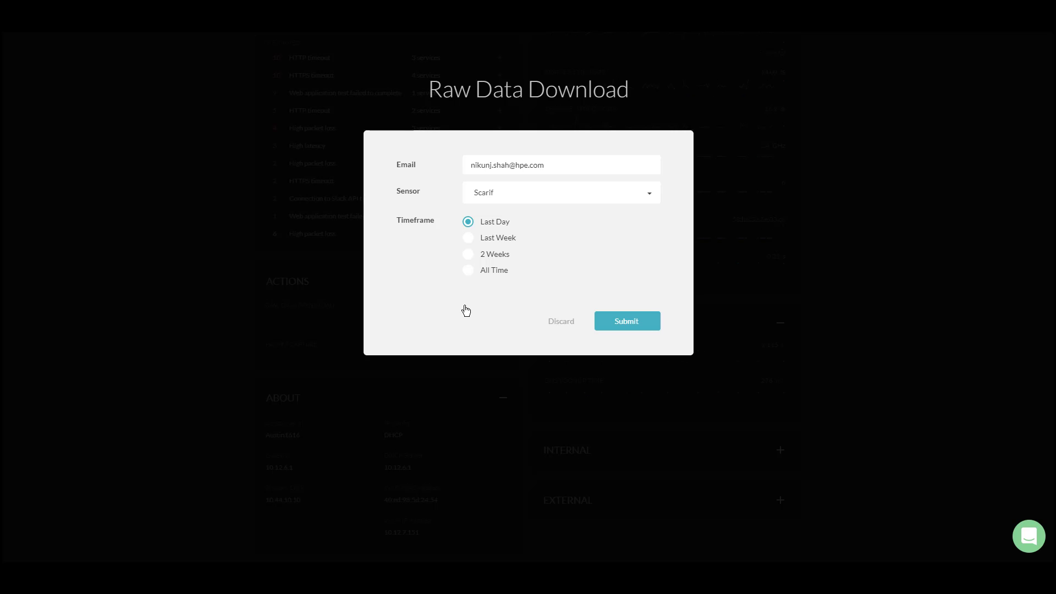
- Submit the emailed raw data request for Scarif only, Last Day timeframe, then go back to the dashboard
triple_click(554, 168)
left_click(416, 282)
left_click(598, 195)
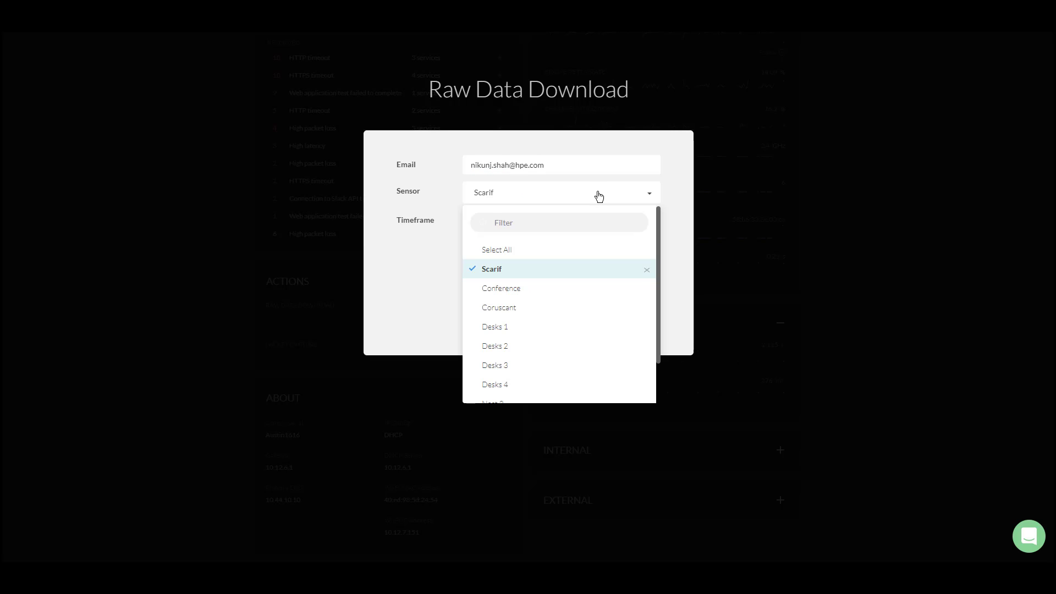
left_click(598, 196)
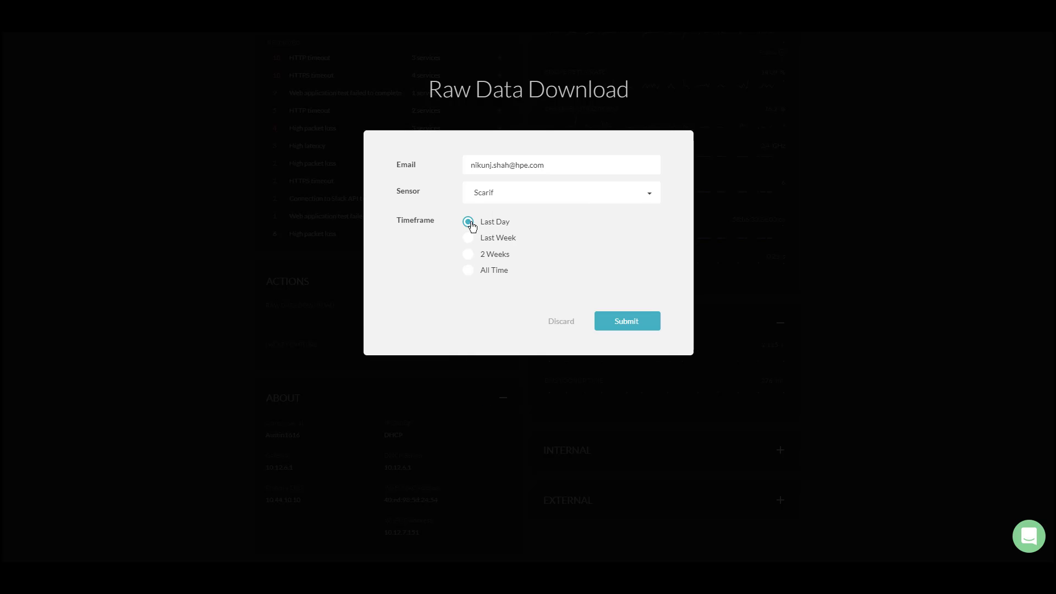
left_click(613, 320)
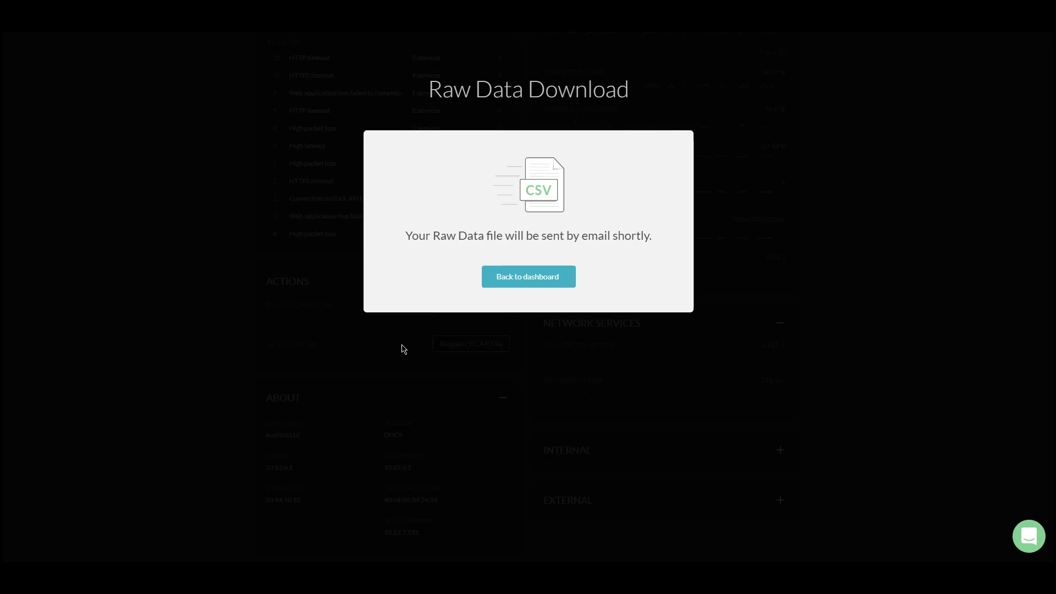
left_click(531, 284)
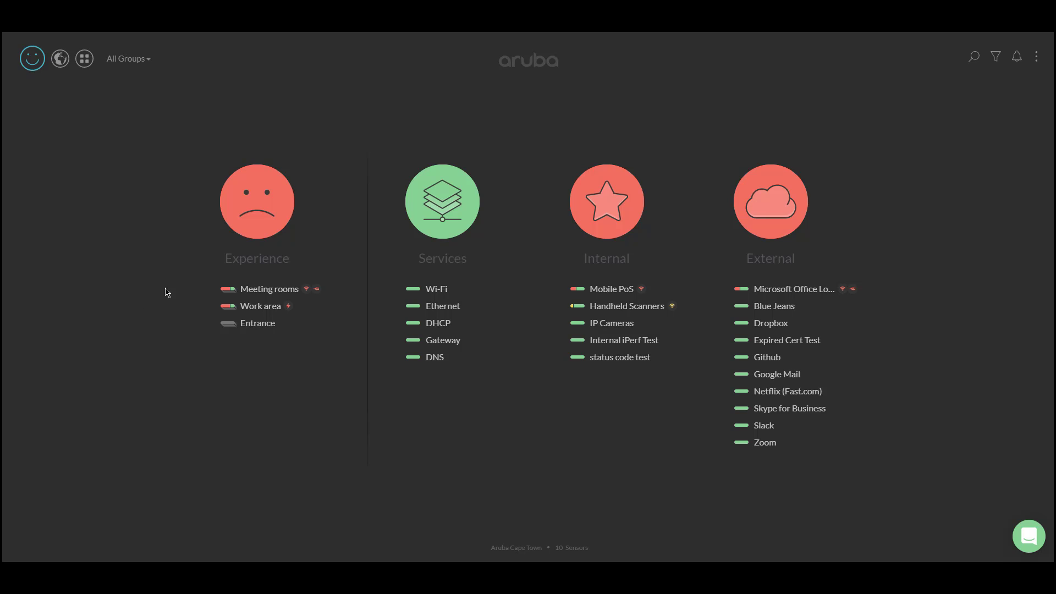
- Open Coruscant's Web application test failed event under Meeting rooms and download its packet capture zip
left_click(263, 291)
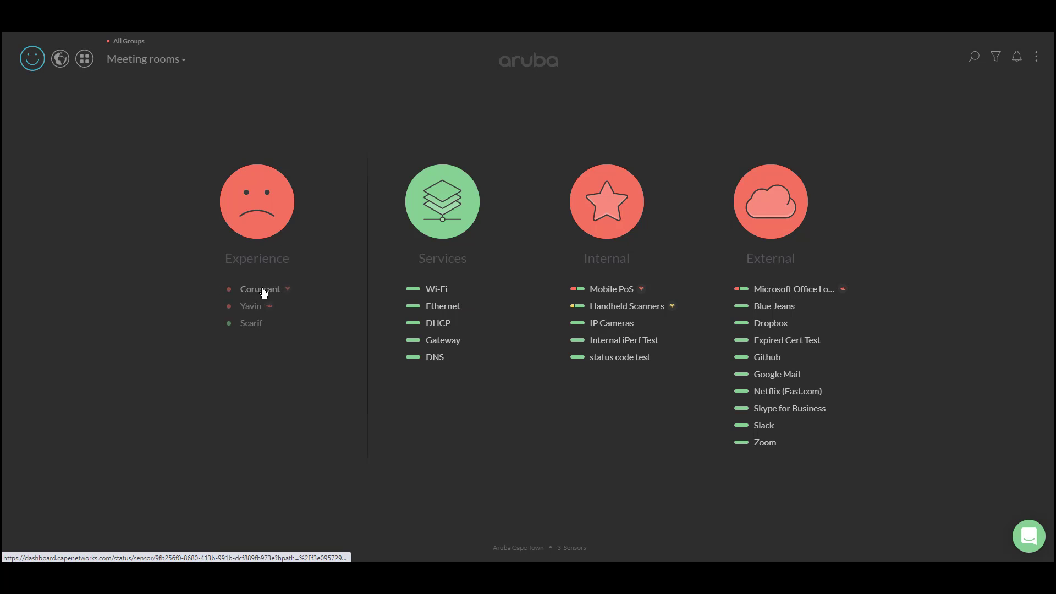
left_click(263, 292)
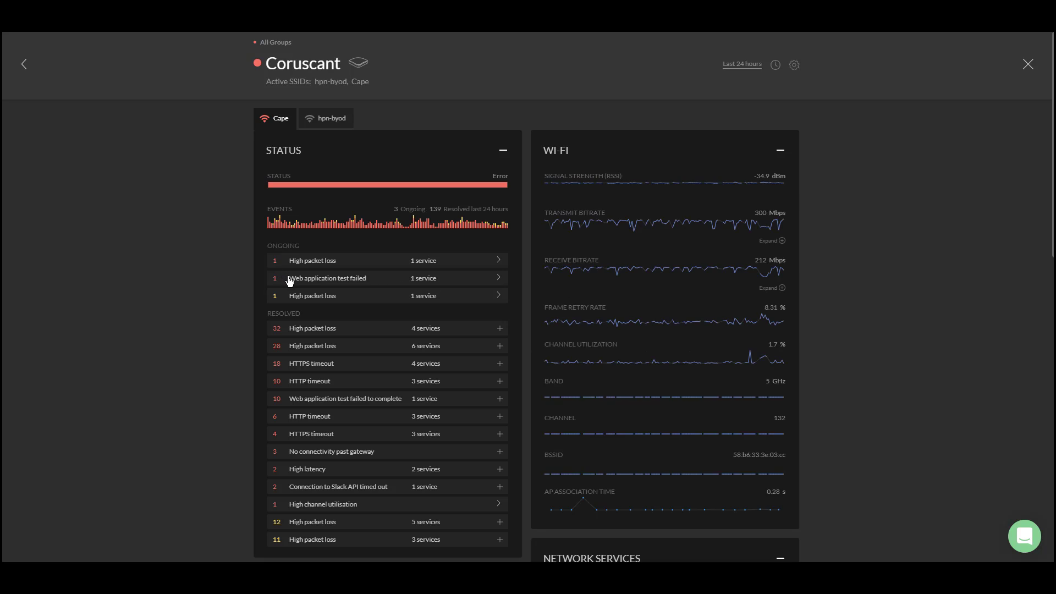
left_click(290, 281)
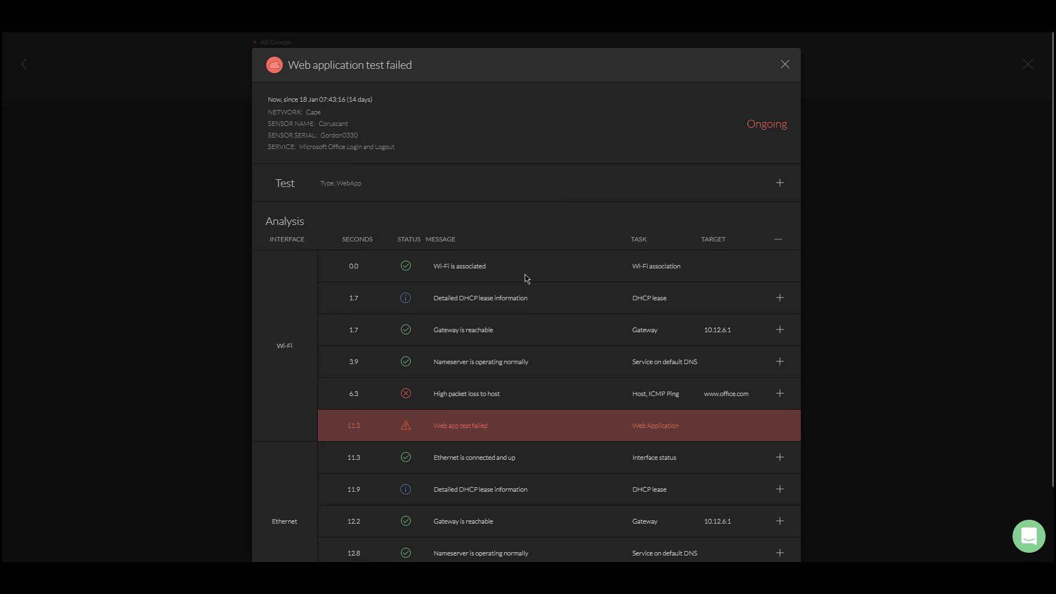
scroll(525, 278, "down", 3)
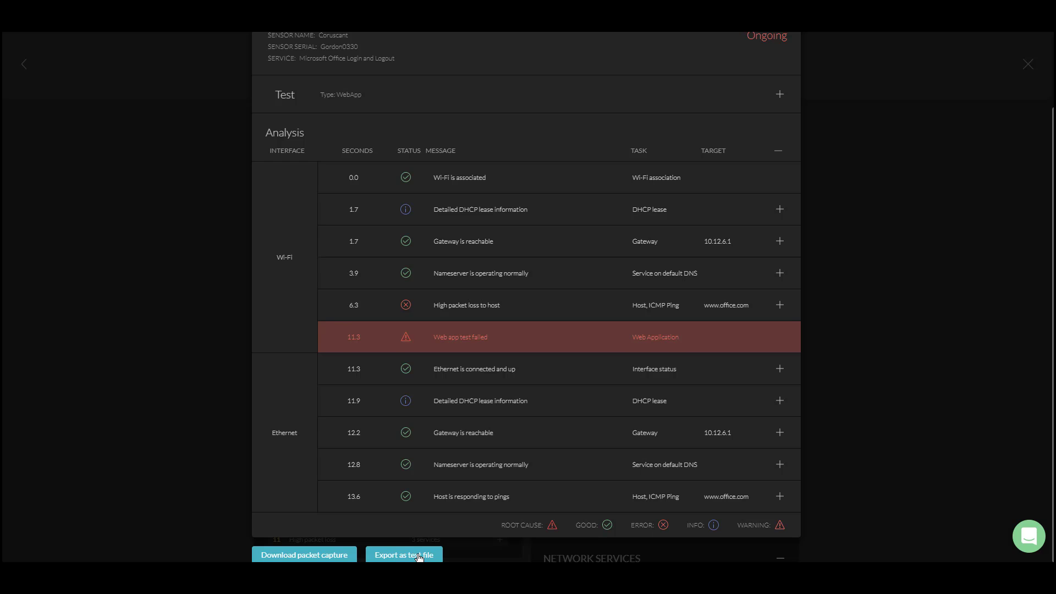
left_click(323, 556)
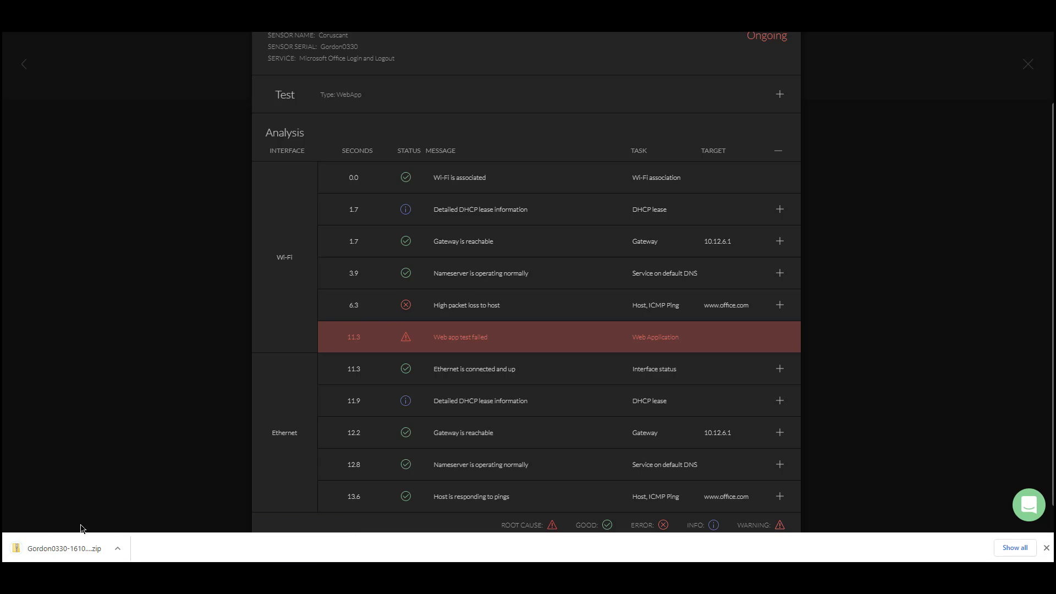
- Open the downloaded zip and select its triage and datagrams pcap files
left_click(71, 540)
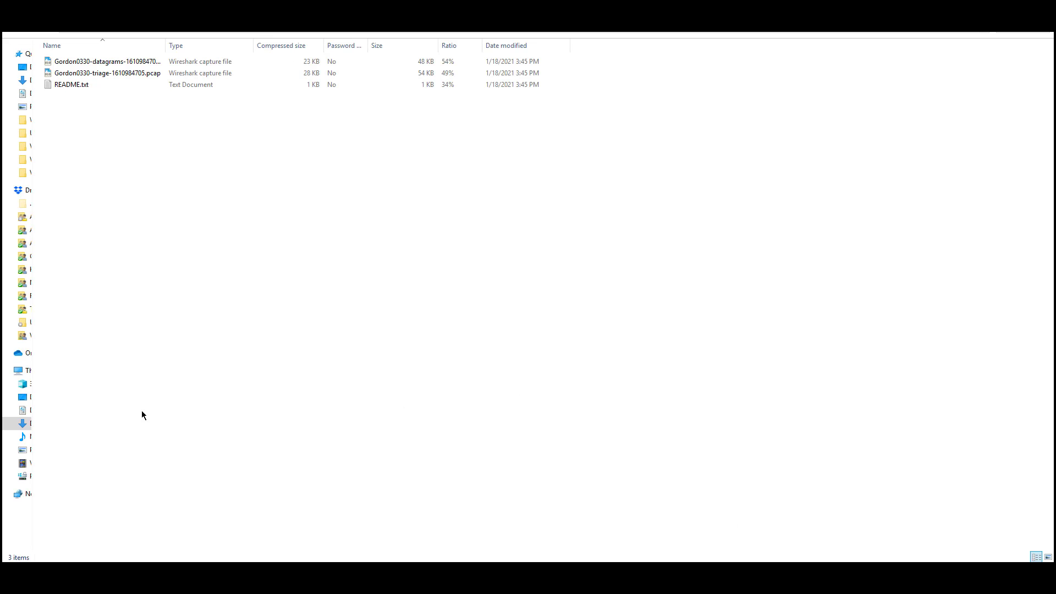
left_click(121, 81)
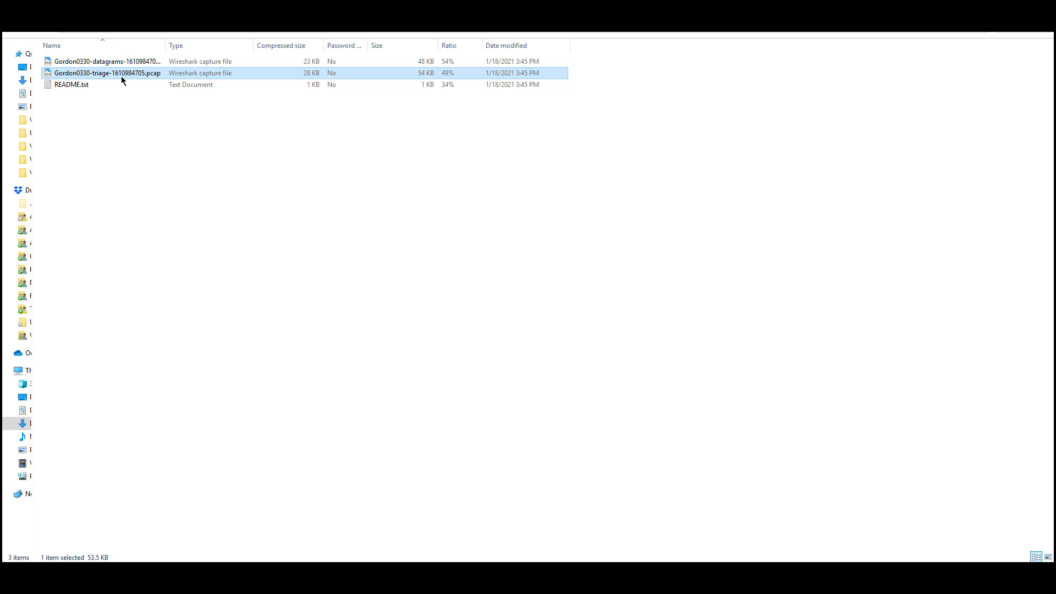
left_click(111, 63)
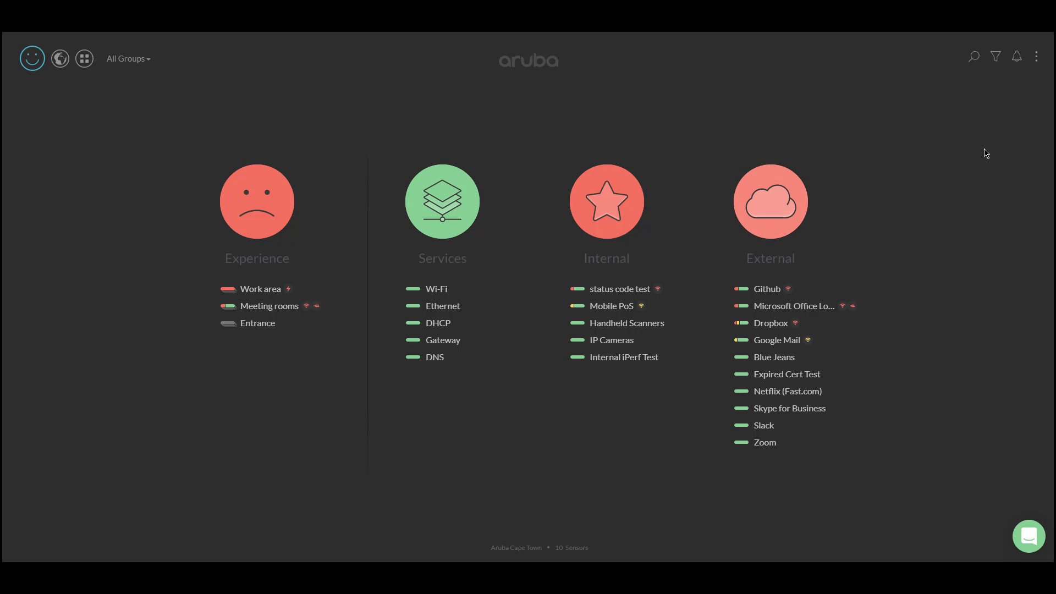
left_click(1037, 58)
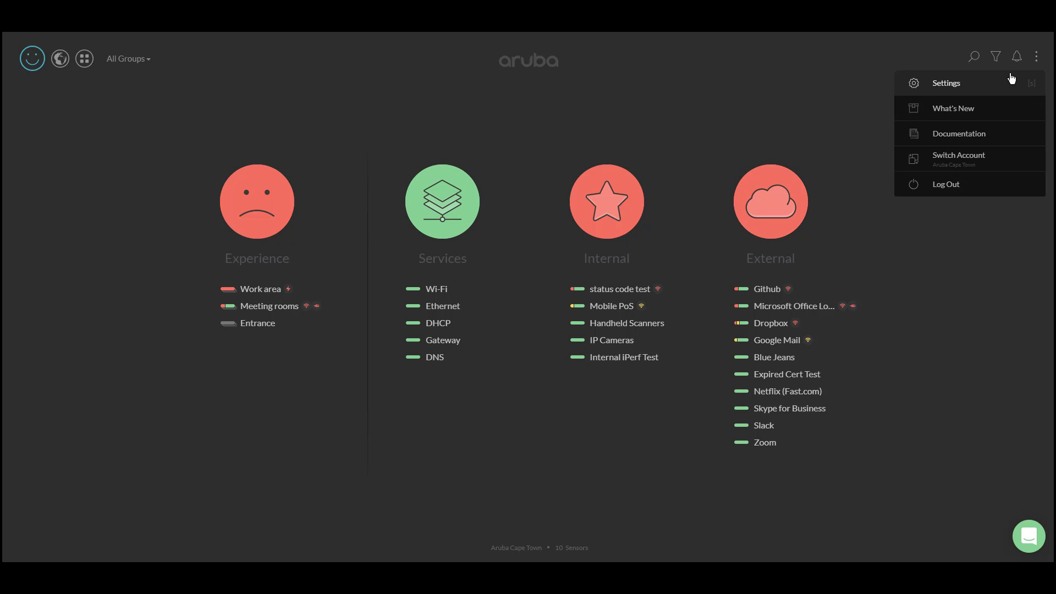
left_click(1012, 80)
left_click(61, 430)
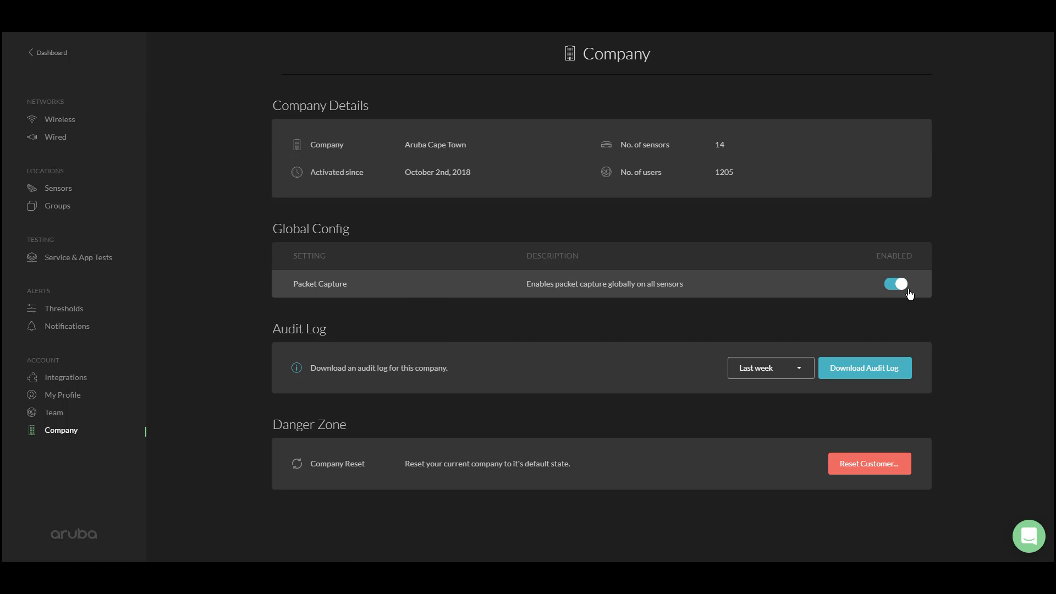
left_click(51, 53)
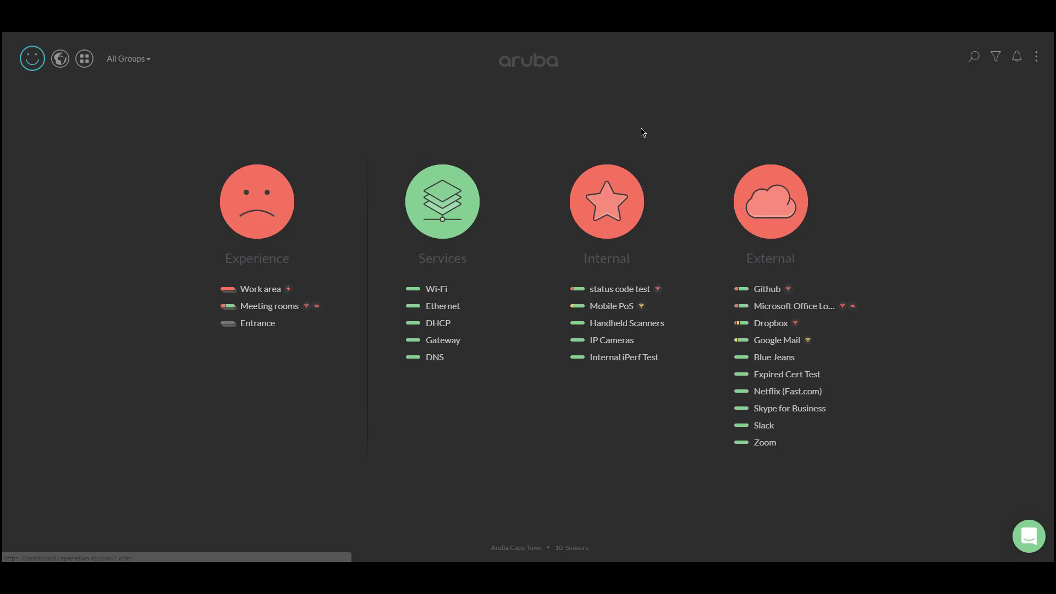
- Go to Settings > Sensors and open the Advanced tab of Coruscant's edit form
left_click(1036, 57)
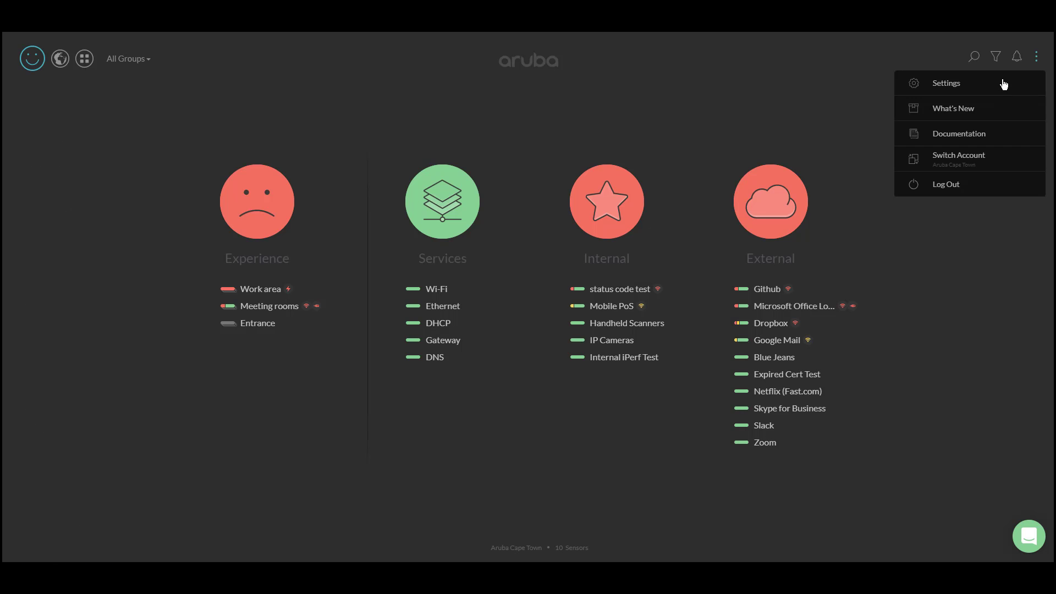
left_click(1001, 84)
left_click(64, 187)
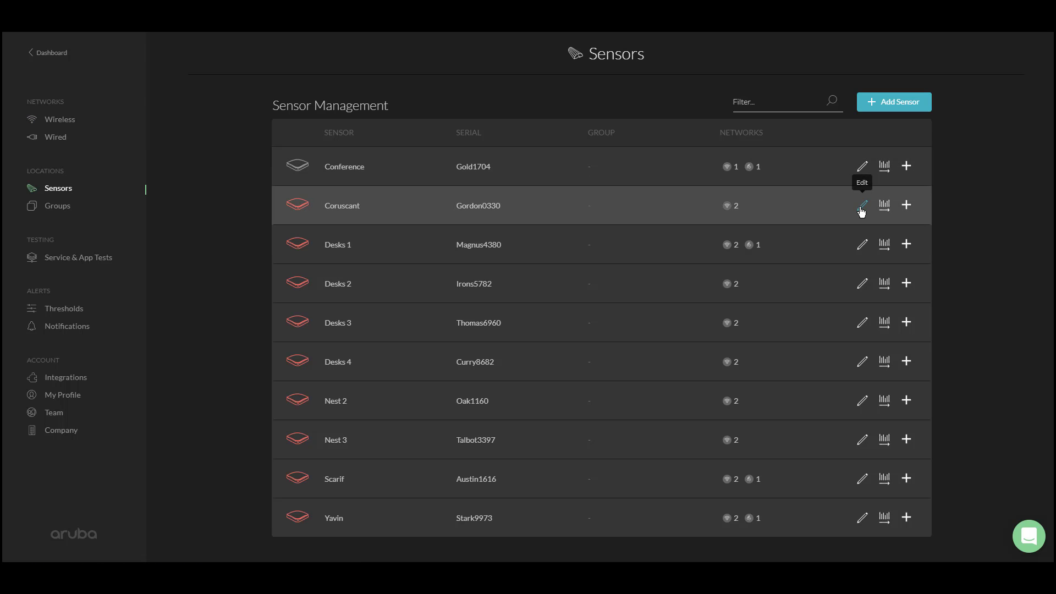
left_click(863, 210)
left_click(623, 130)
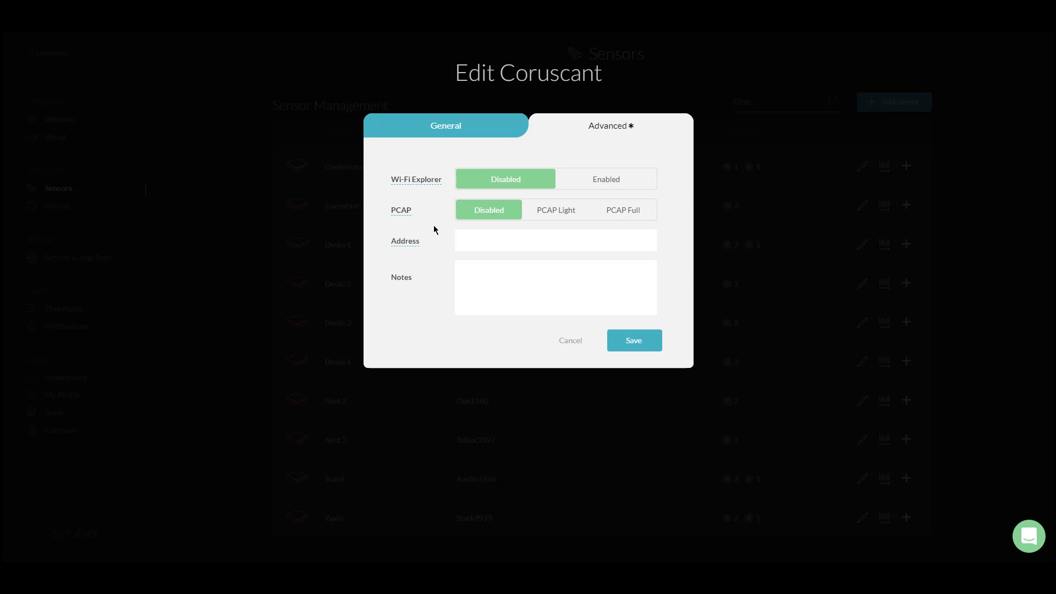
- Set Coruscant's PCAP mode to PCAP Full
left_click(561, 214)
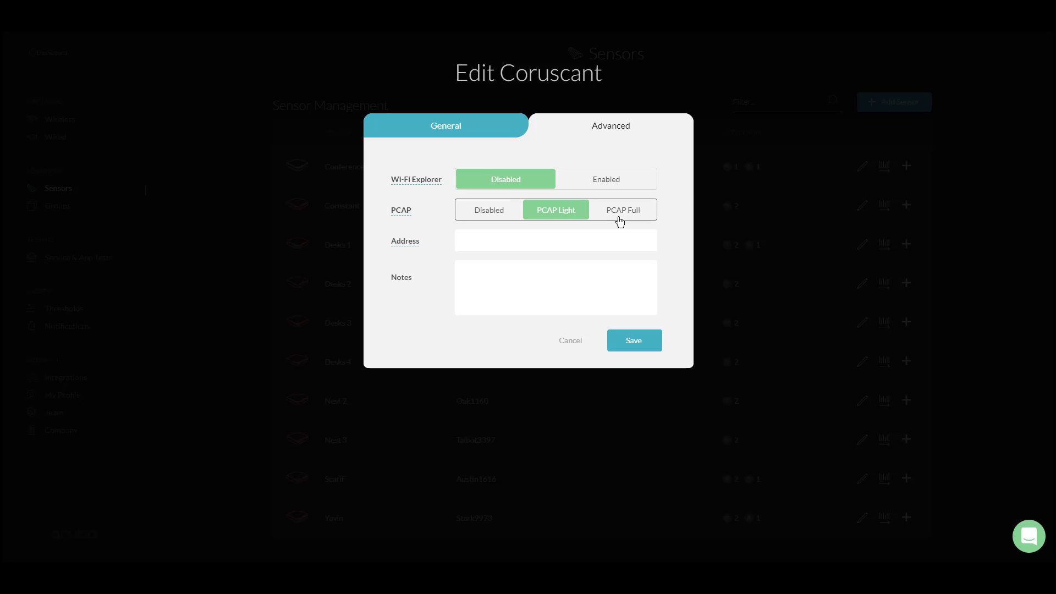
left_click(622, 215)
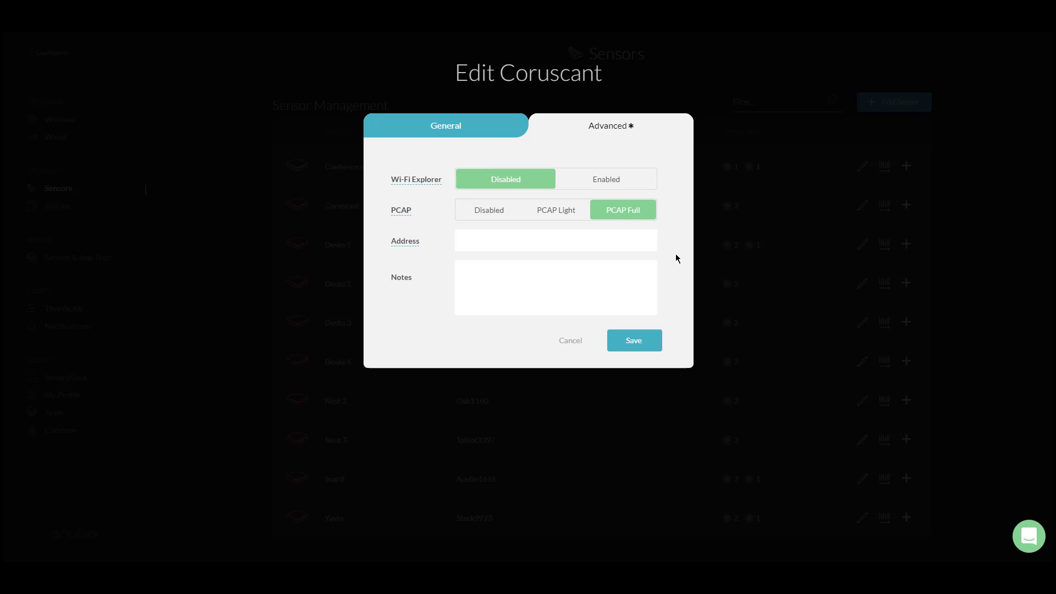
left_click(570, 219)
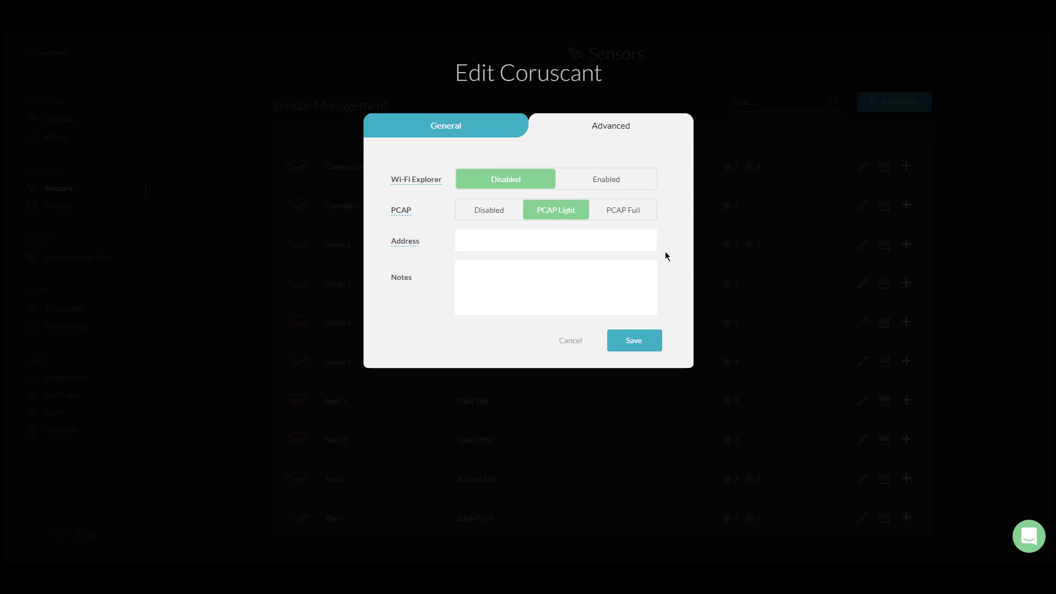
left_click(627, 213)
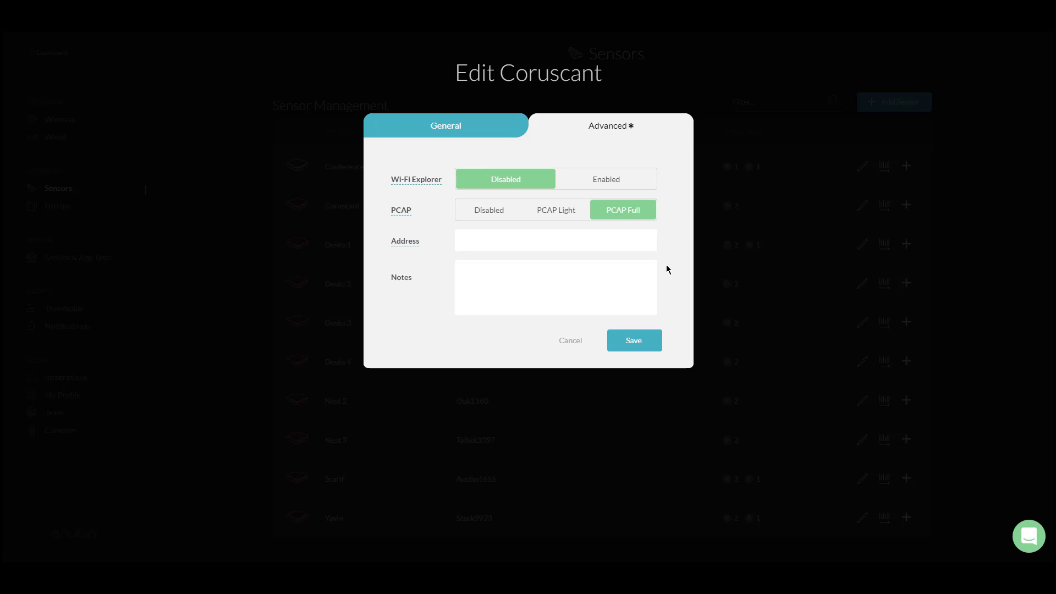